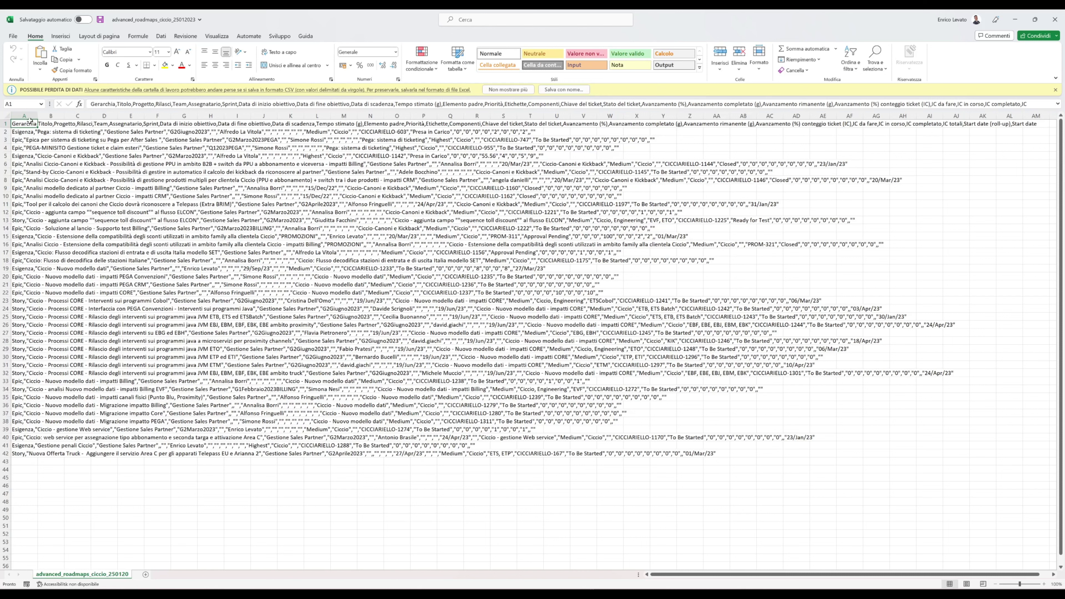
Examine how the header and first records of the export are stored as comma-separated text in column A
click(25, 131)
click(21, 140)
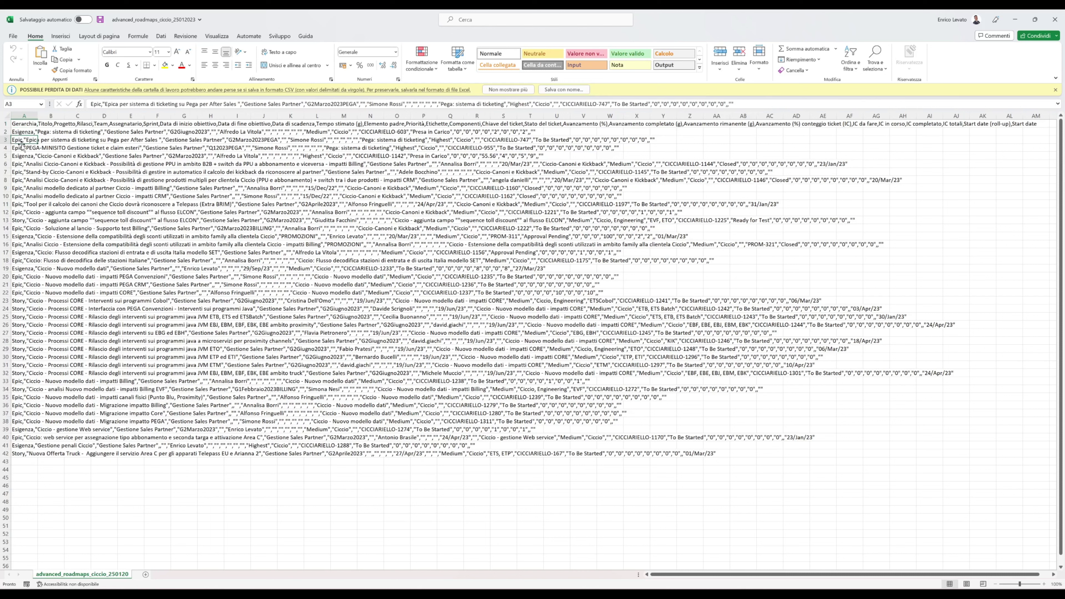
click(21, 147)
click(21, 156)
click(20, 172)
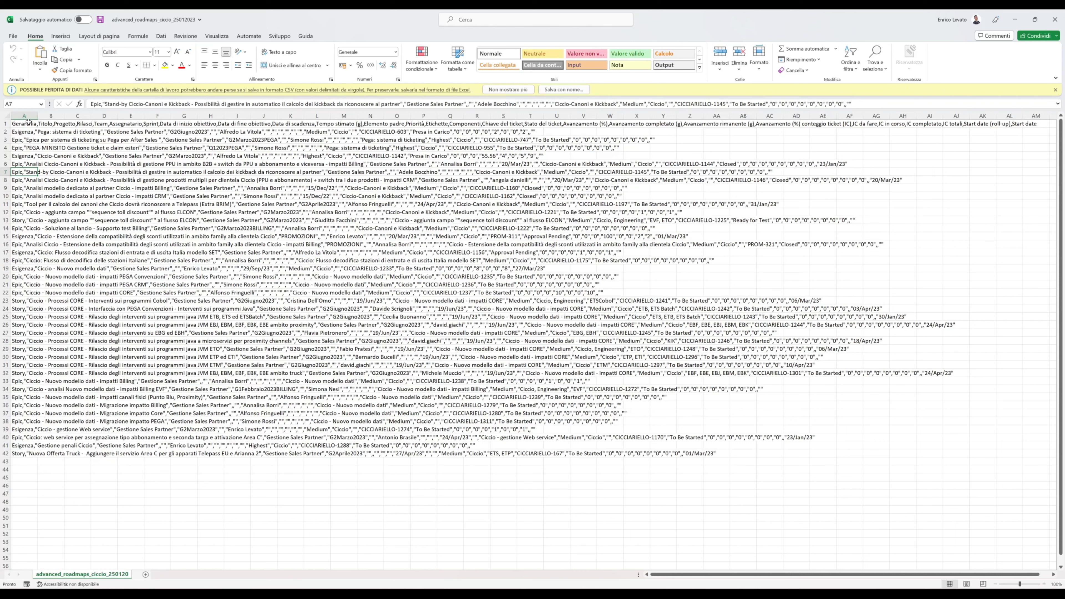
click(23, 115)
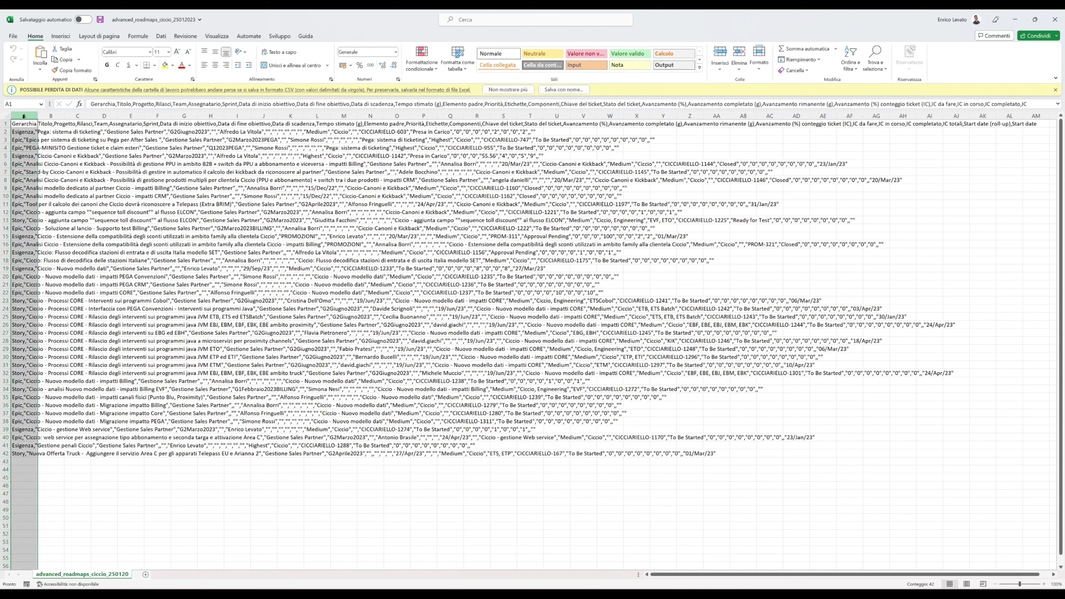
click(93, 484)
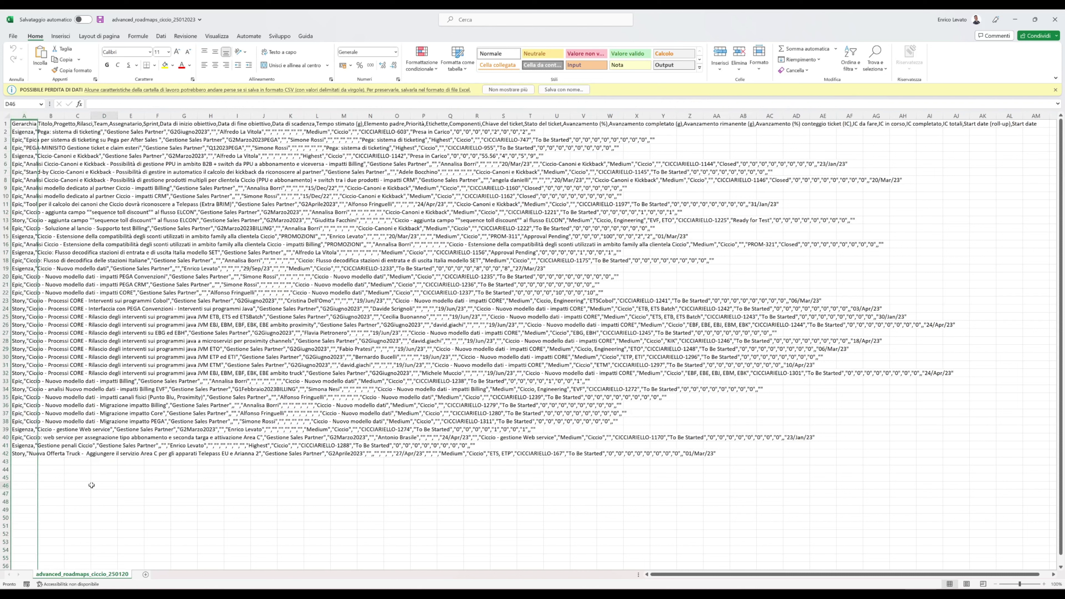
click(17, 125)
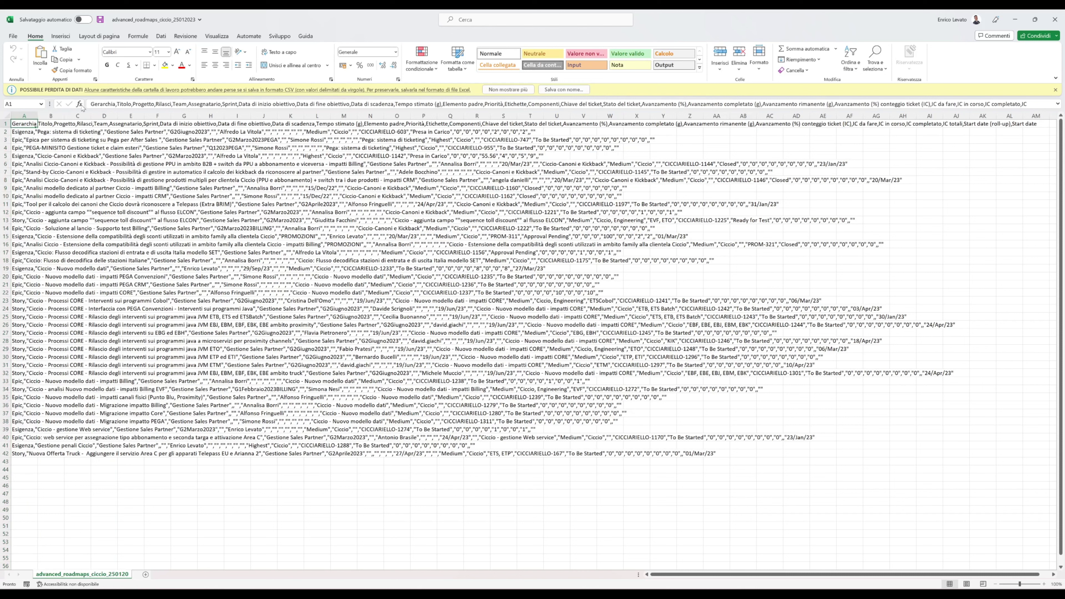
click(25, 130)
click(19, 139)
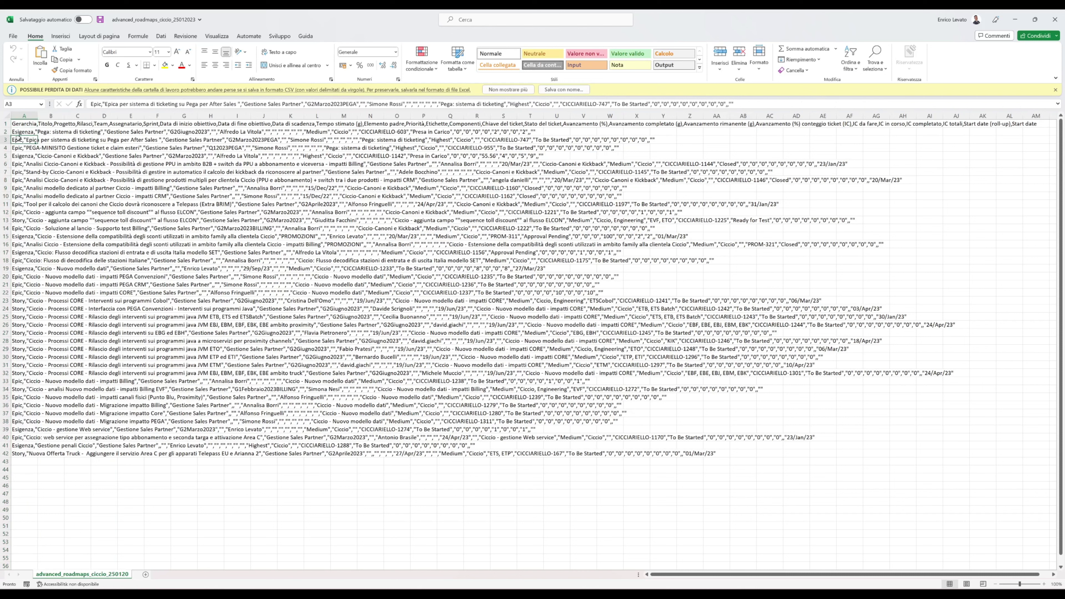
click(17, 148)
key(Down)
click(20, 124)
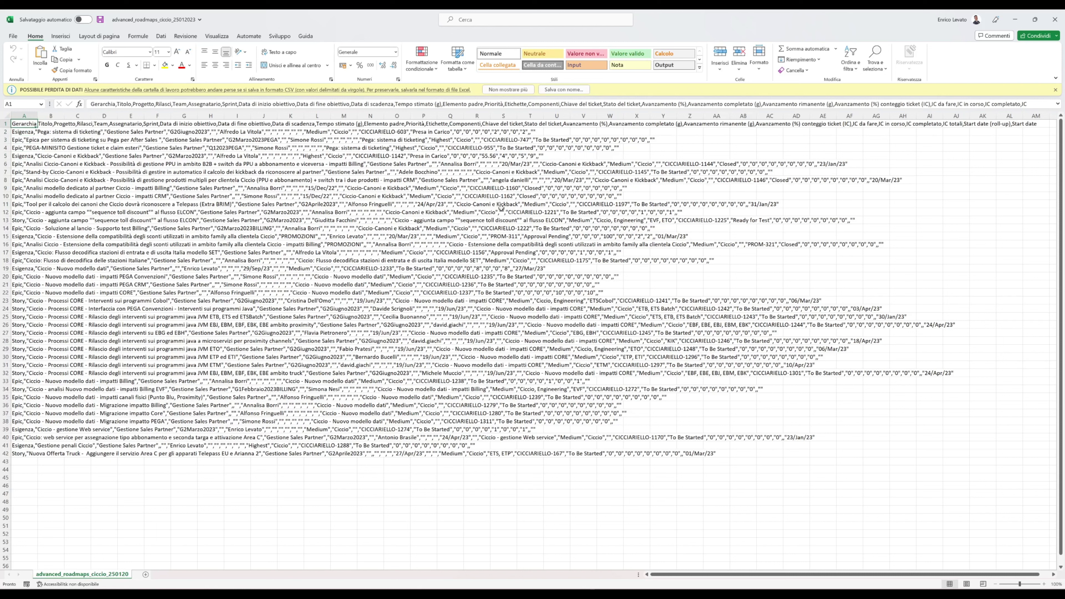
Start a Text to Columns conversion of the whole column A using the Delimited data type
click(24, 115)
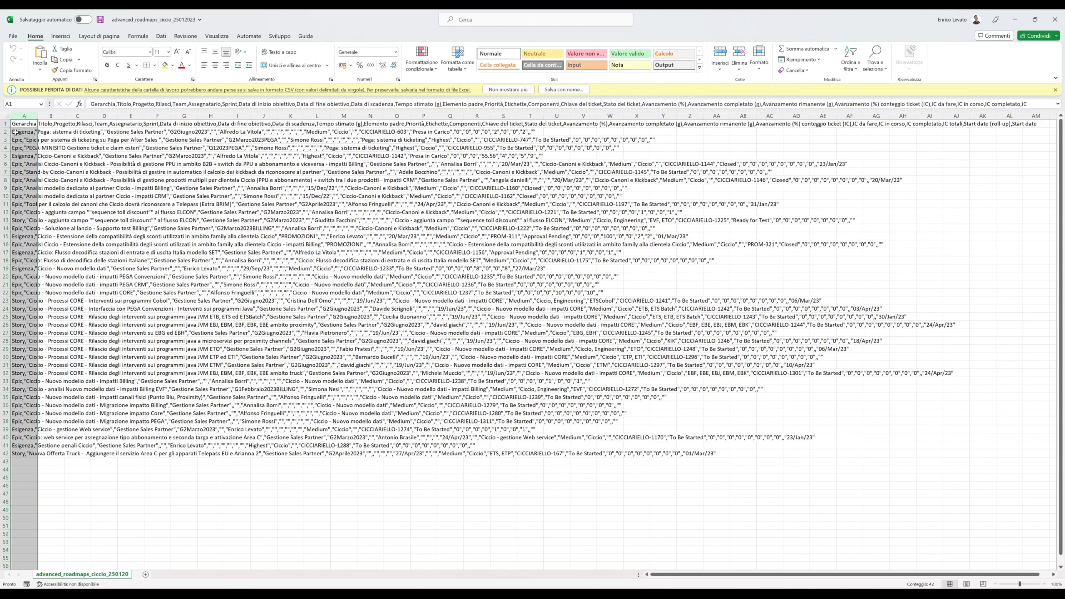
click(160, 38)
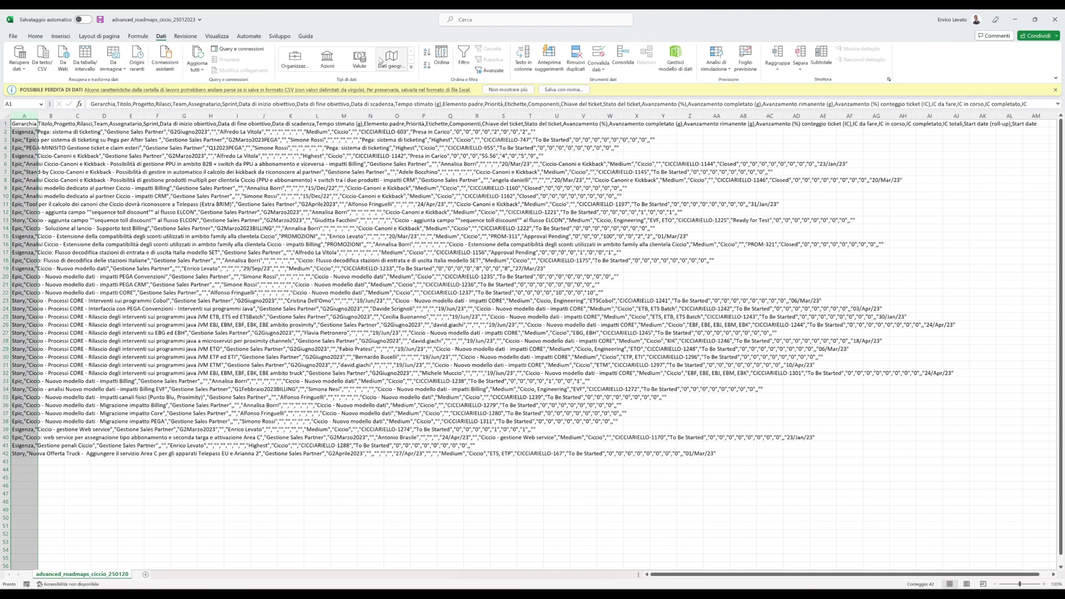
click(523, 59)
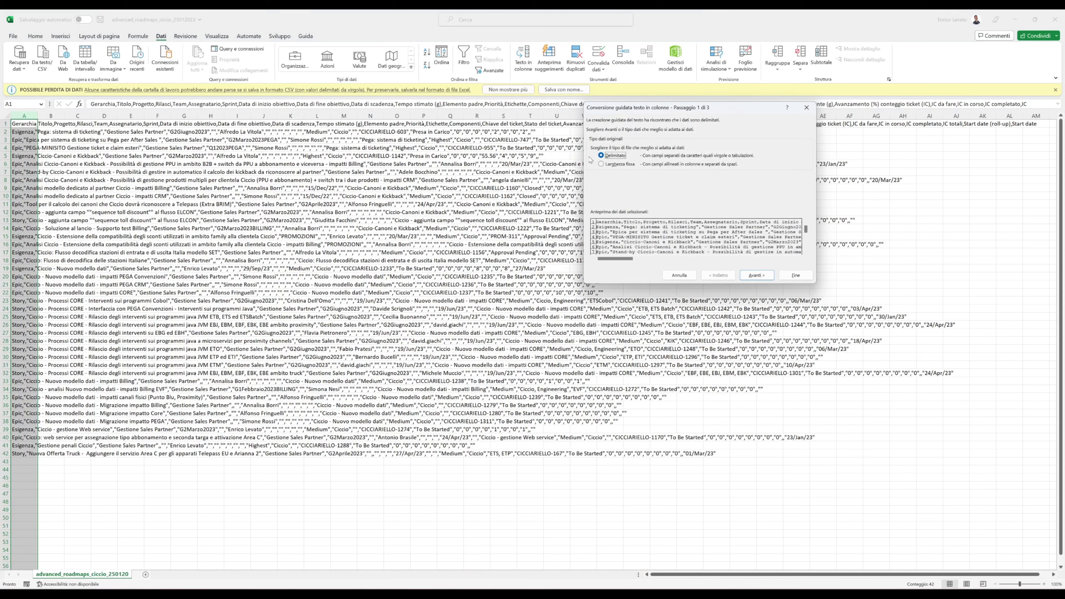
drag(637, 107, 479, 109)
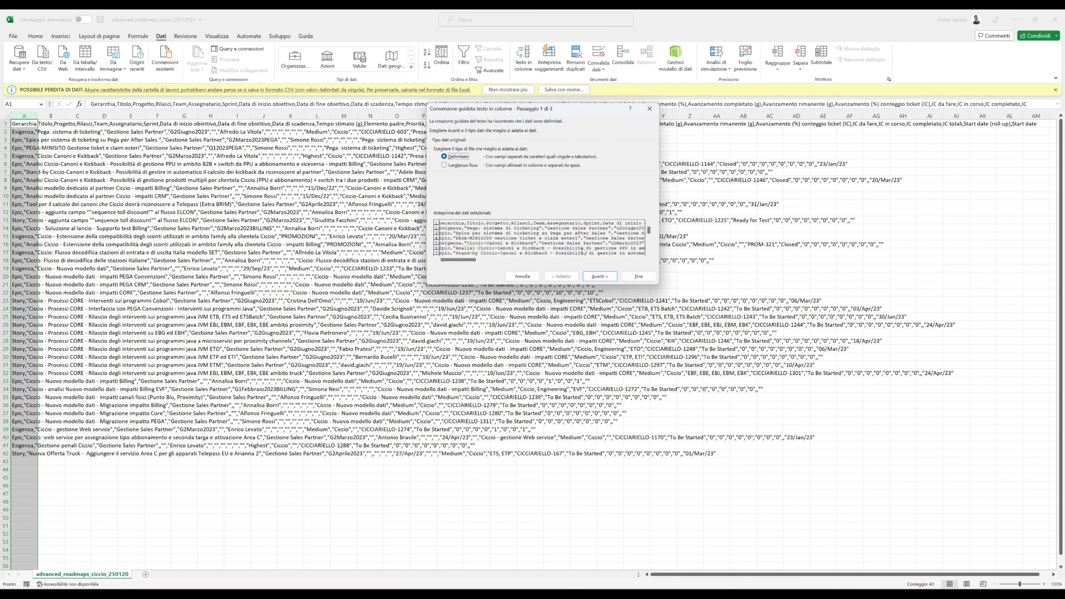
click(600, 276)
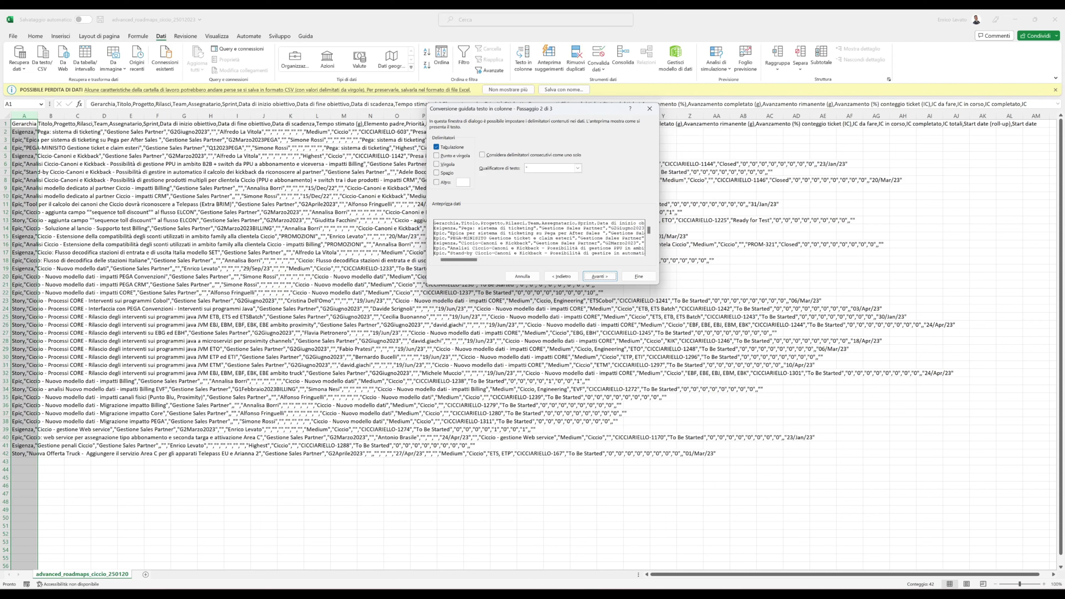
click(573, 276)
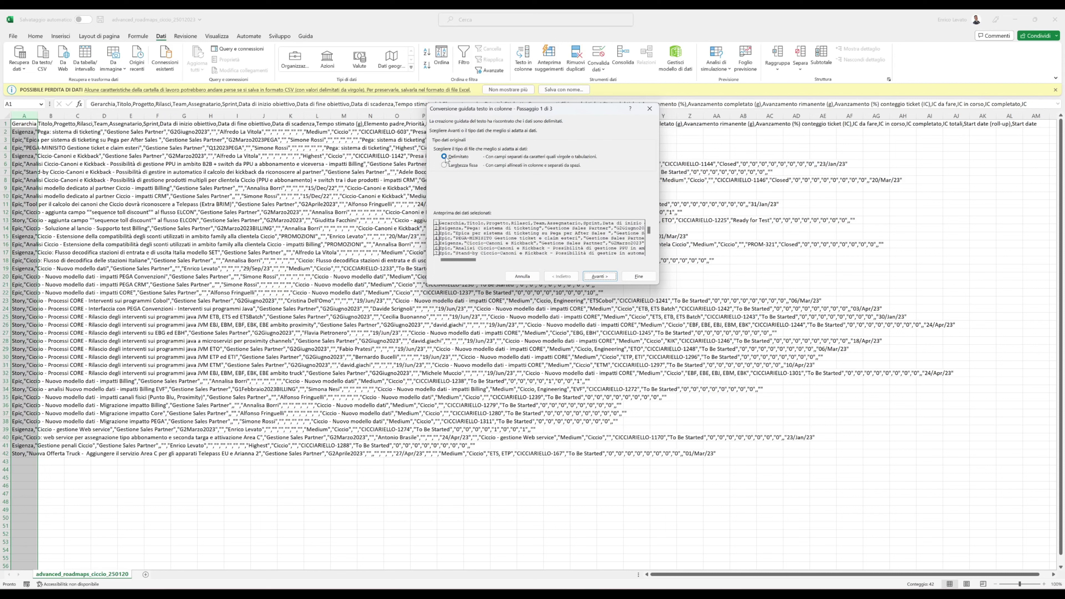
click(601, 278)
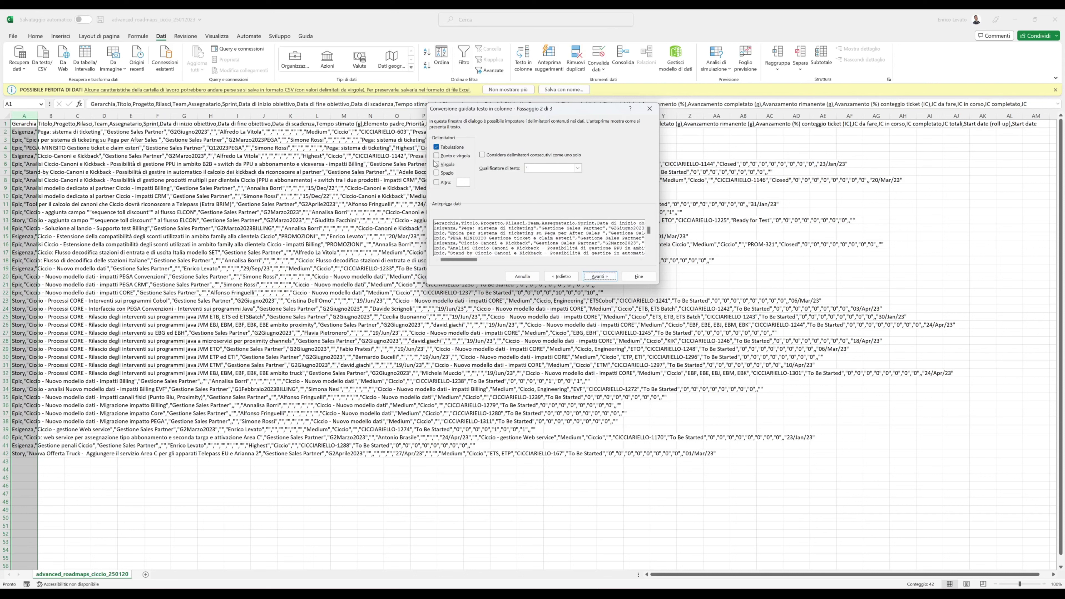
Set the comma as the only delimiter, turning off Tab, and check the data preview
click(437, 164)
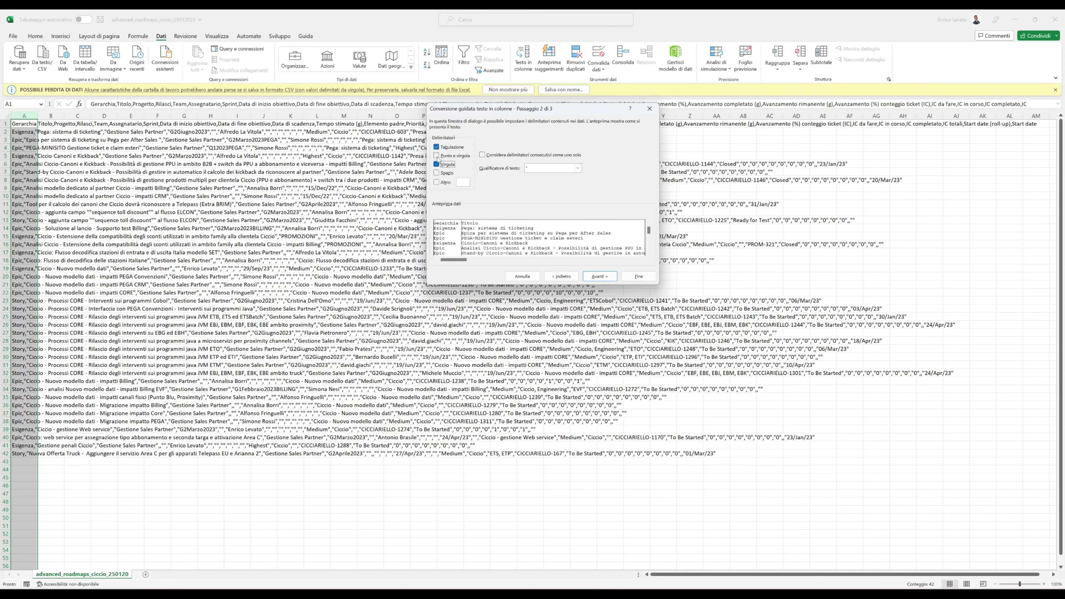
click(437, 147)
mouse_move(448, 263)
mouse_down()
mouse_move(476, 262)
mouse_move(451, 262)
mouse_up()
mouse_move(455, 262)
mouse_down()
mouse_move(510, 254)
mouse_move(598, 262)
mouse_move(455, 262)
mouse_up()
Try the space instead of the comma as delimiter, inspect the preview, and restore the comma
click(437, 164)
click(437, 173)
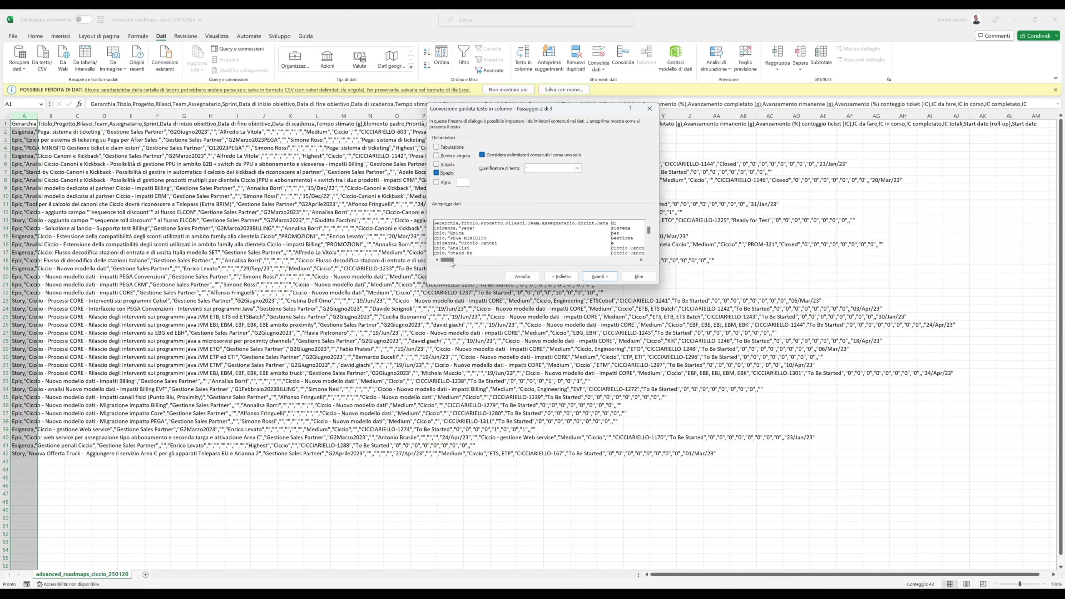
drag(458, 263, 493, 262)
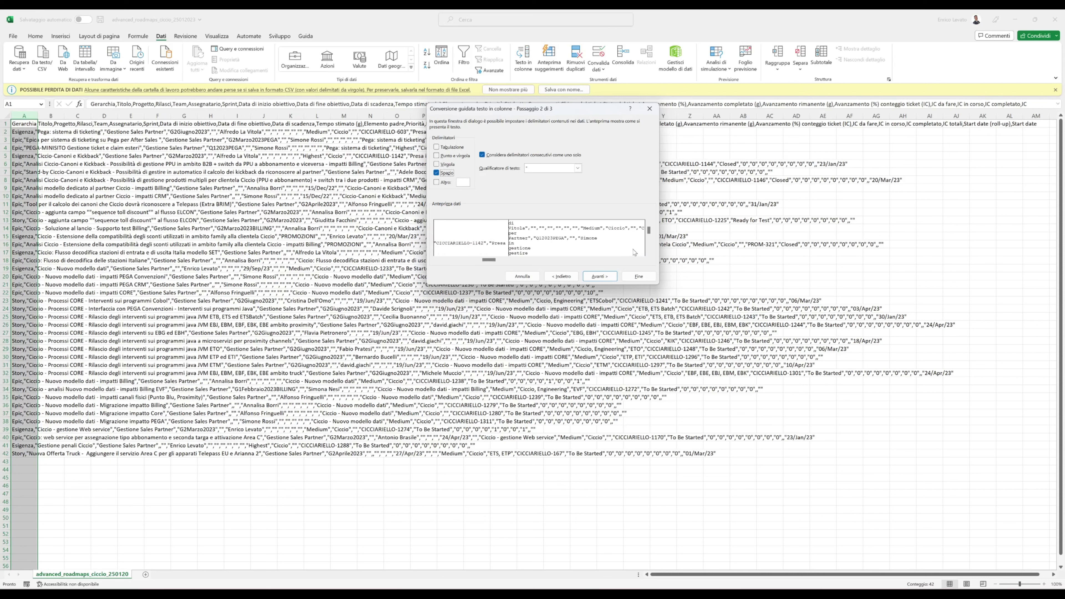
click(520, 261)
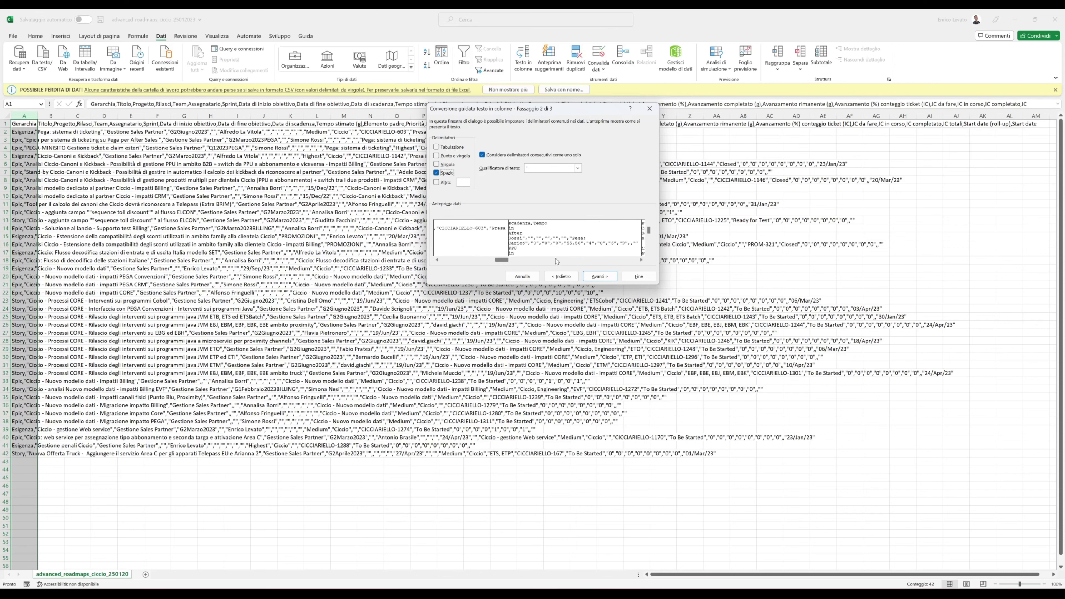
click(569, 260)
click(601, 261)
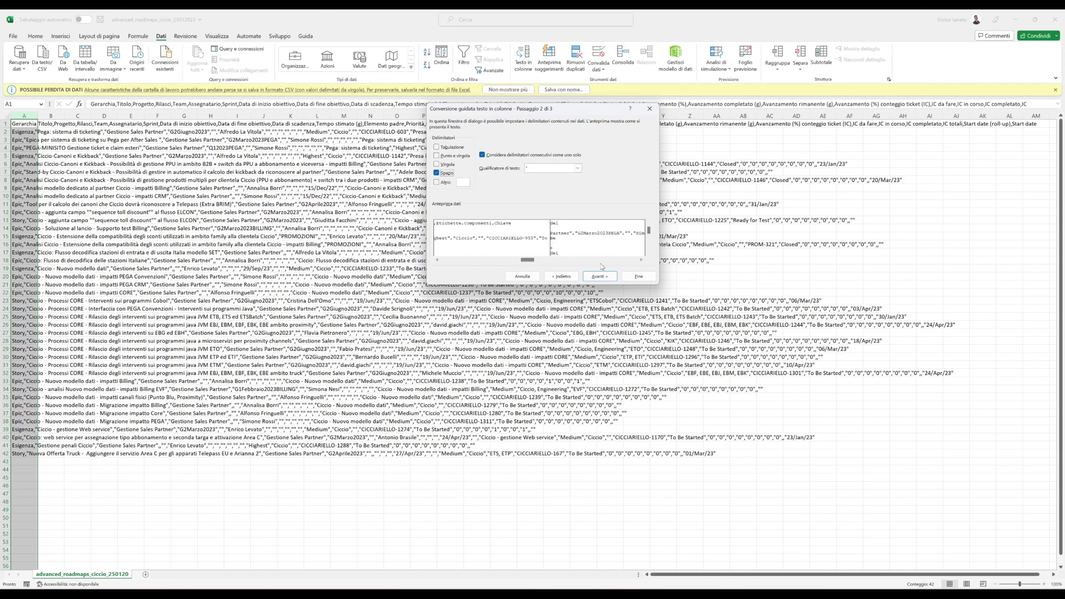
click(611, 261)
drag(541, 260, 447, 260)
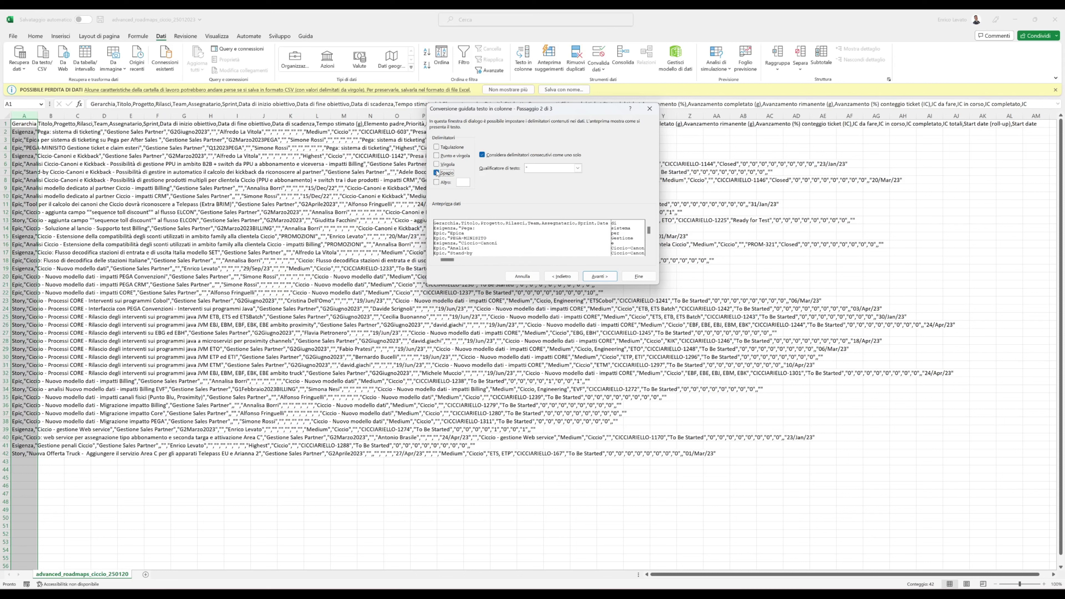
click(437, 173)
click(445, 166)
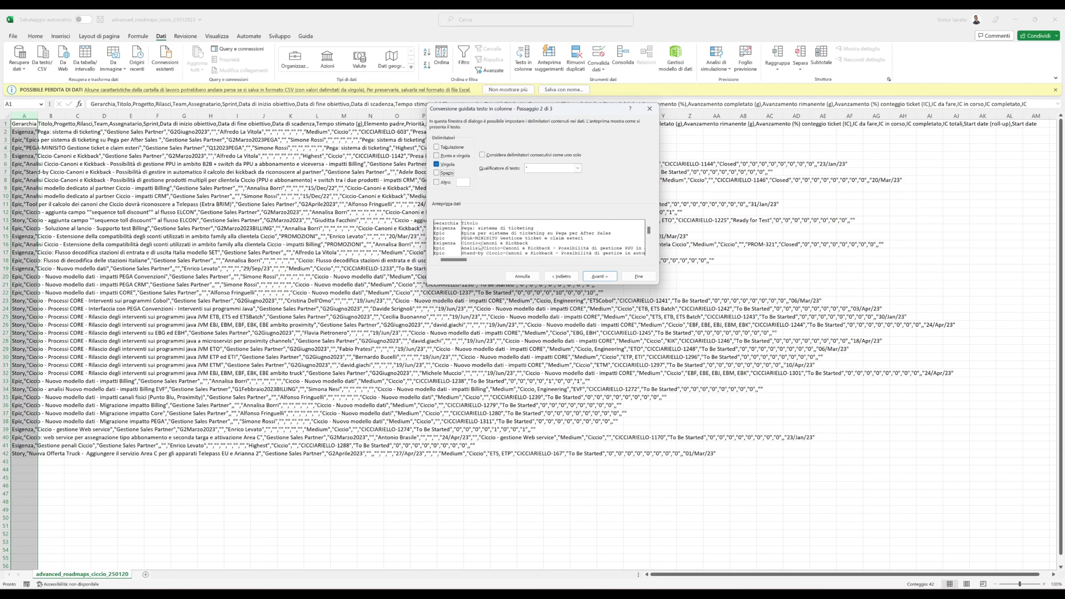
Complete the Text to Columns conversion, keeping the General column format and the destination $A$1
mouse_move(461, 261)
mouse_down()
mouse_move(623, 263)
mouse_move(458, 261)
mouse_up()
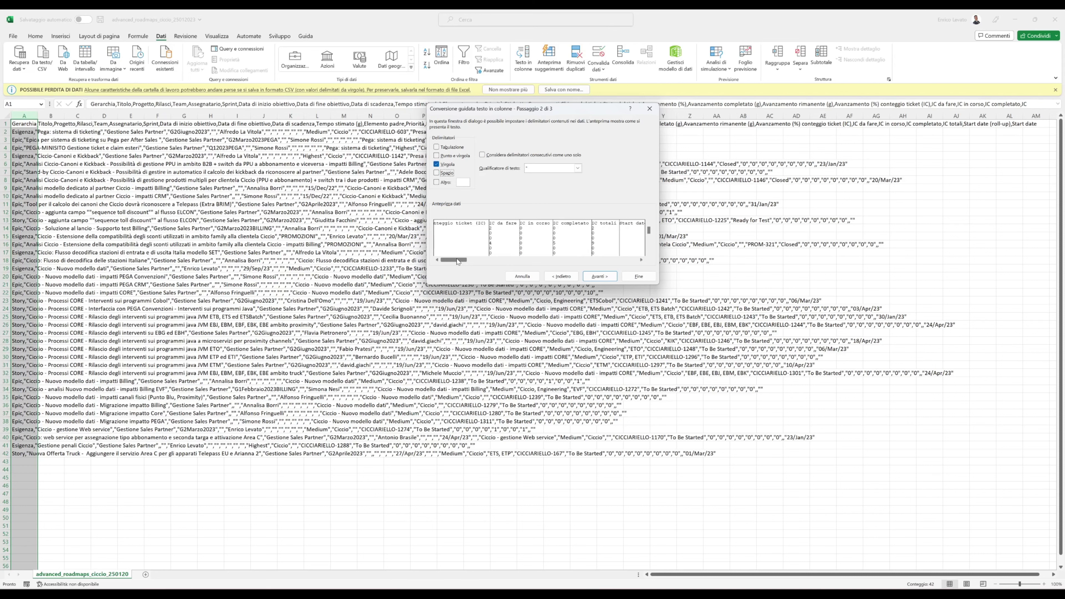
click(600, 276)
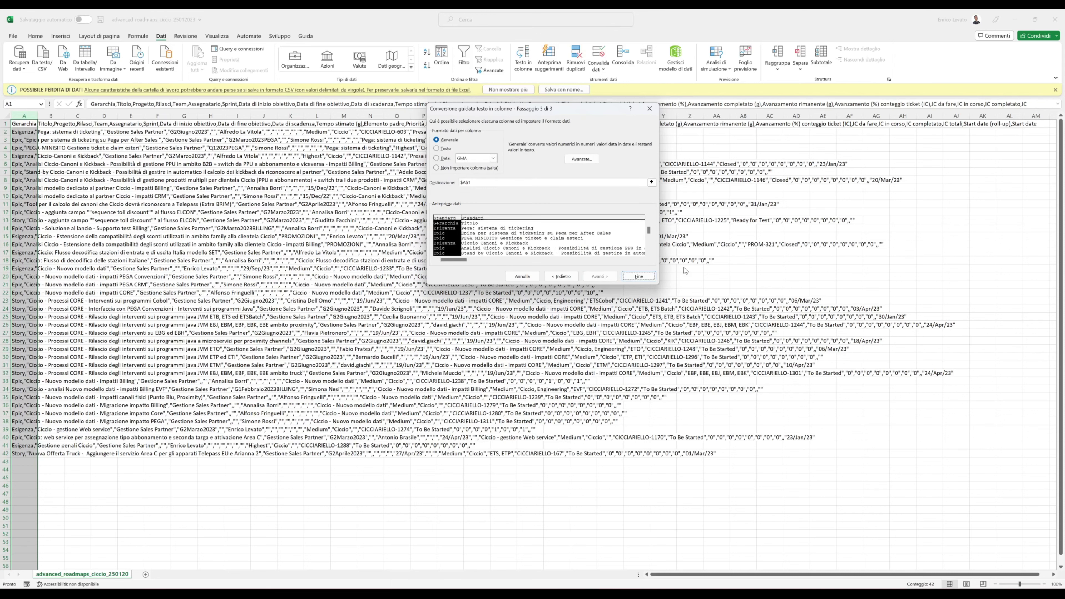
click(639, 276)
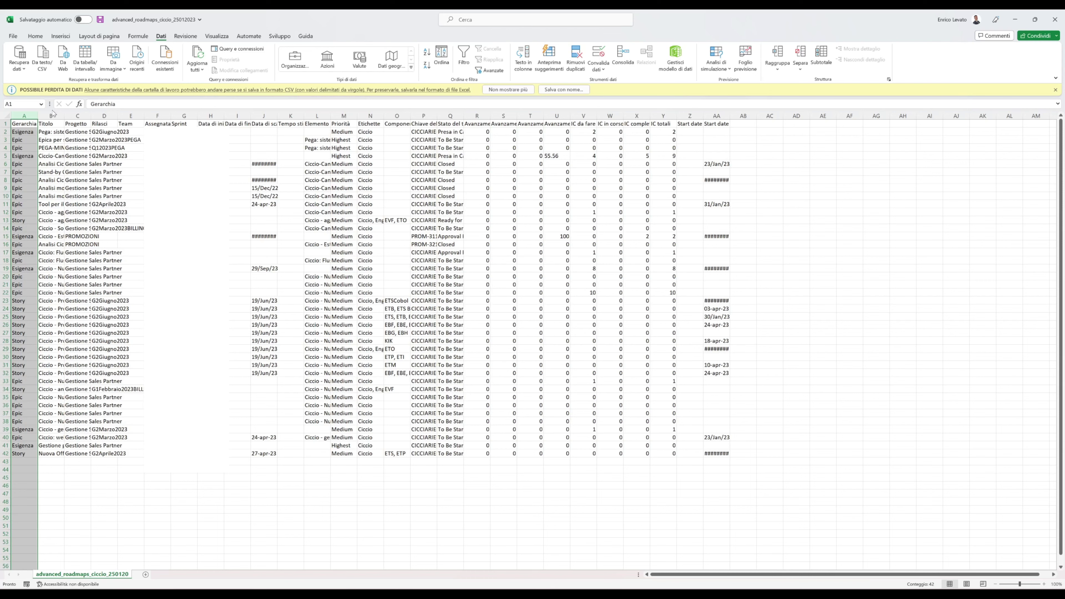
Widen the Gerarchia, Titolo and Progetto columns so their contents are easier to read
drag(38, 116, 73, 116)
click(49, 132)
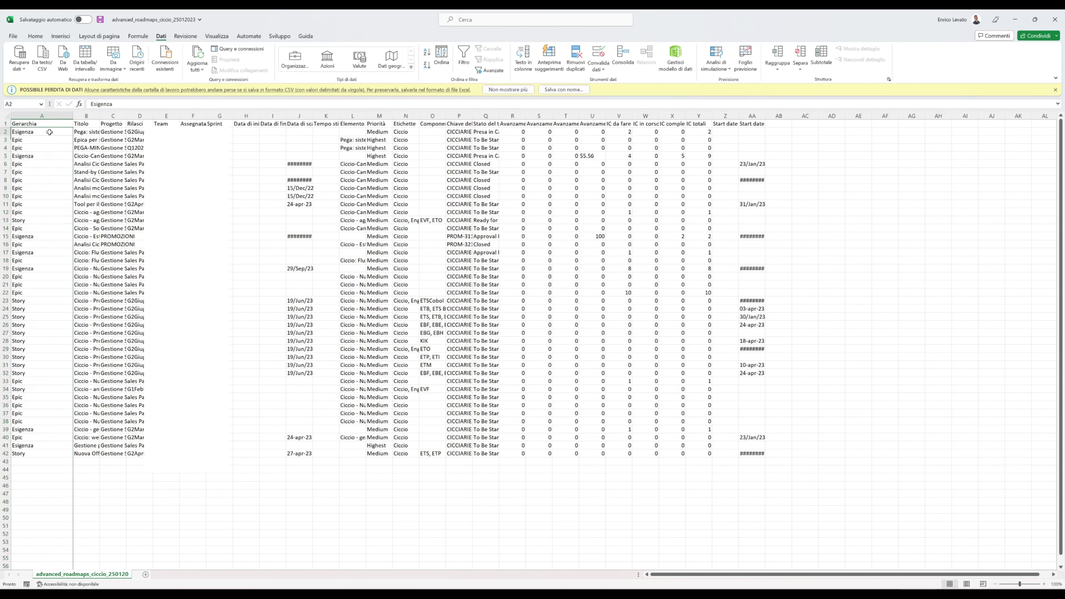
drag(99, 116, 246, 110)
click(97, 132)
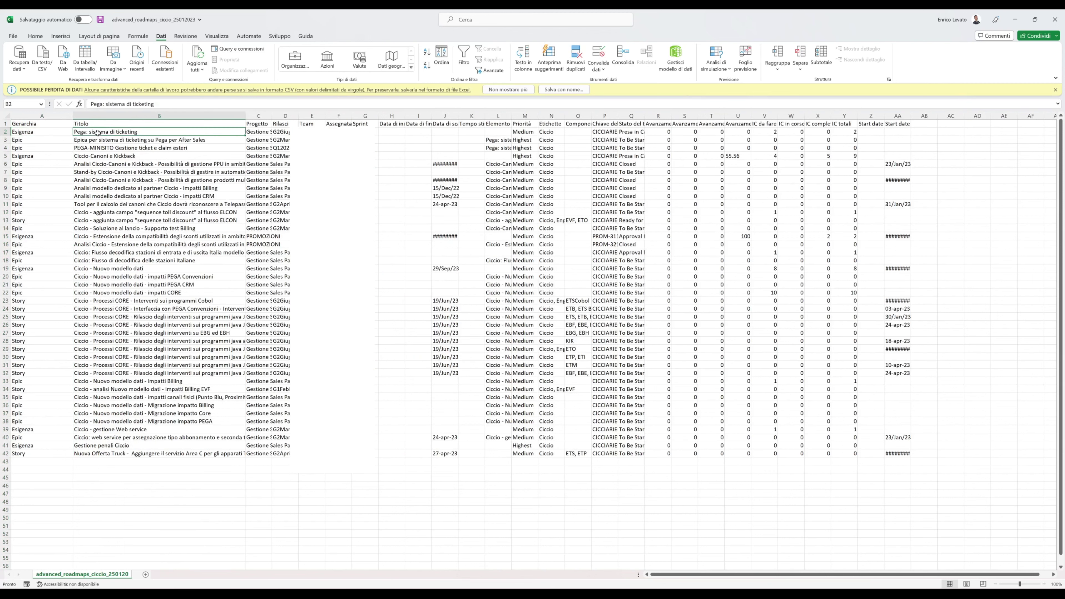
key(Tab)
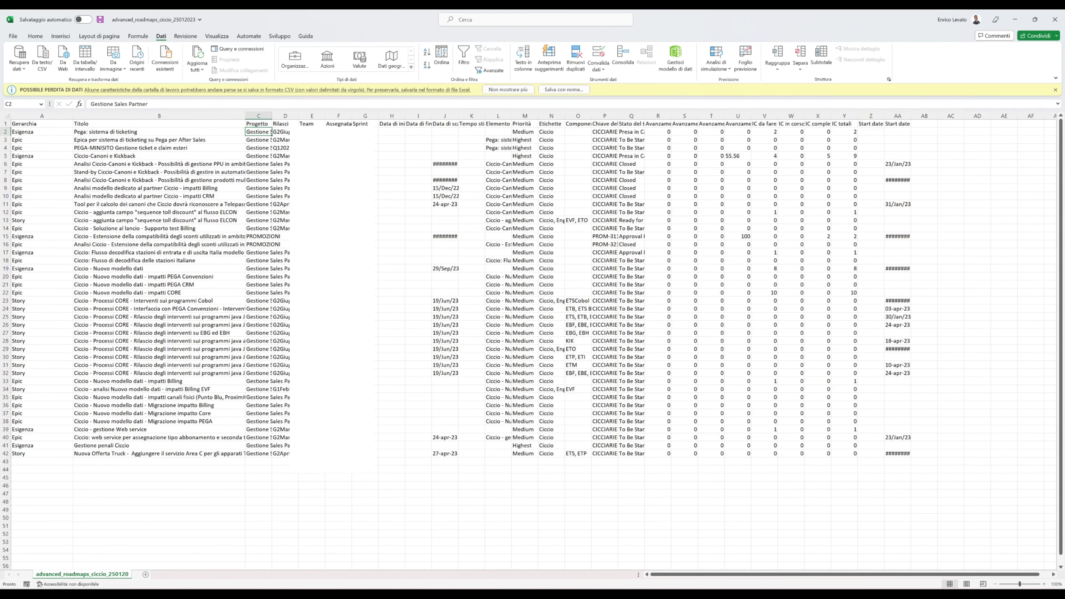
drag(272, 115, 361, 115)
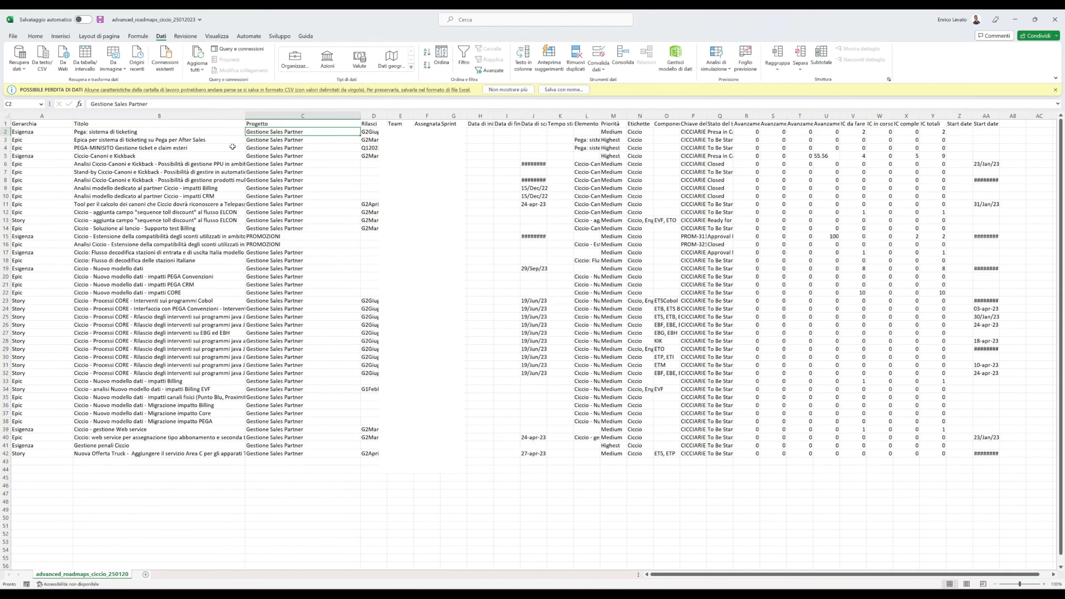
Apply text wrapping to the whole Titolo column so its long titles break over several lines
click(188, 142)
click(242, 163)
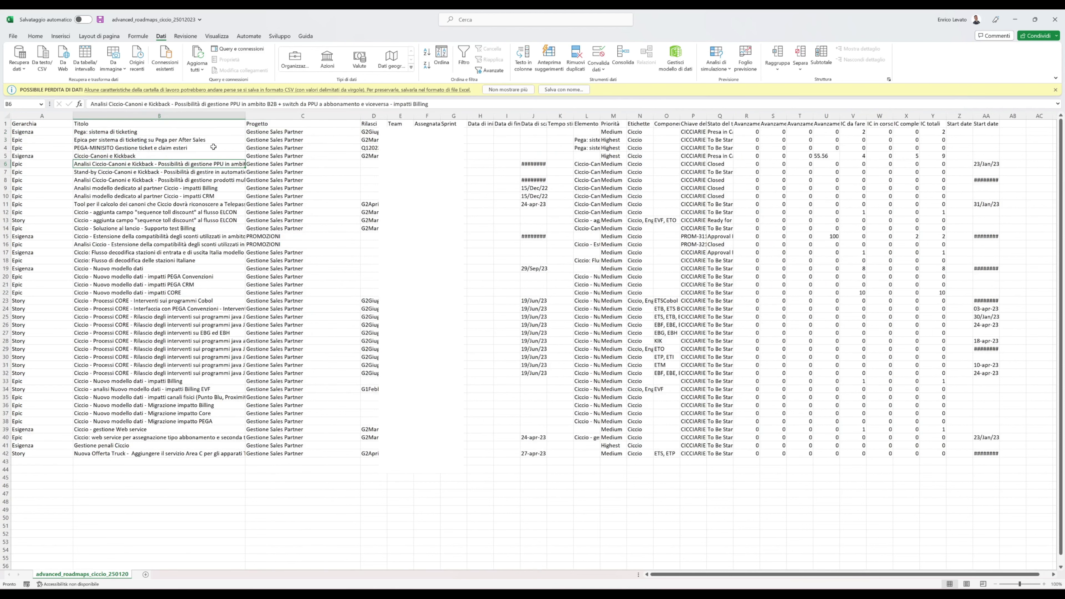
mouse_move(246, 117)
mouse_down()
mouse_move(185, 118)
mouse_move(351, 119)
mouse_move(245, 119)
mouse_up()
click(160, 116)
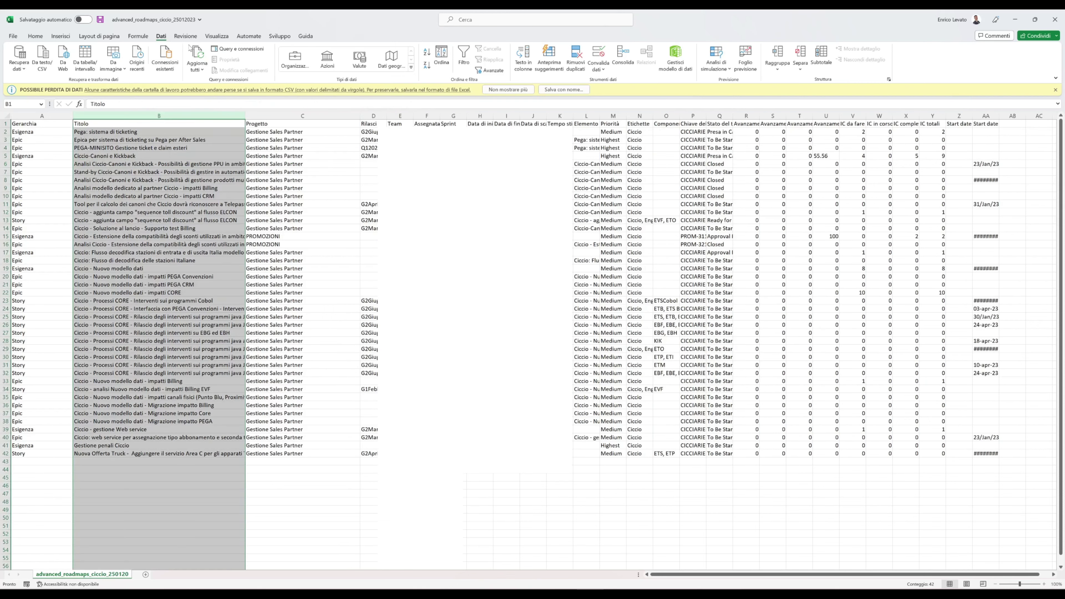
click(35, 36)
click(273, 53)
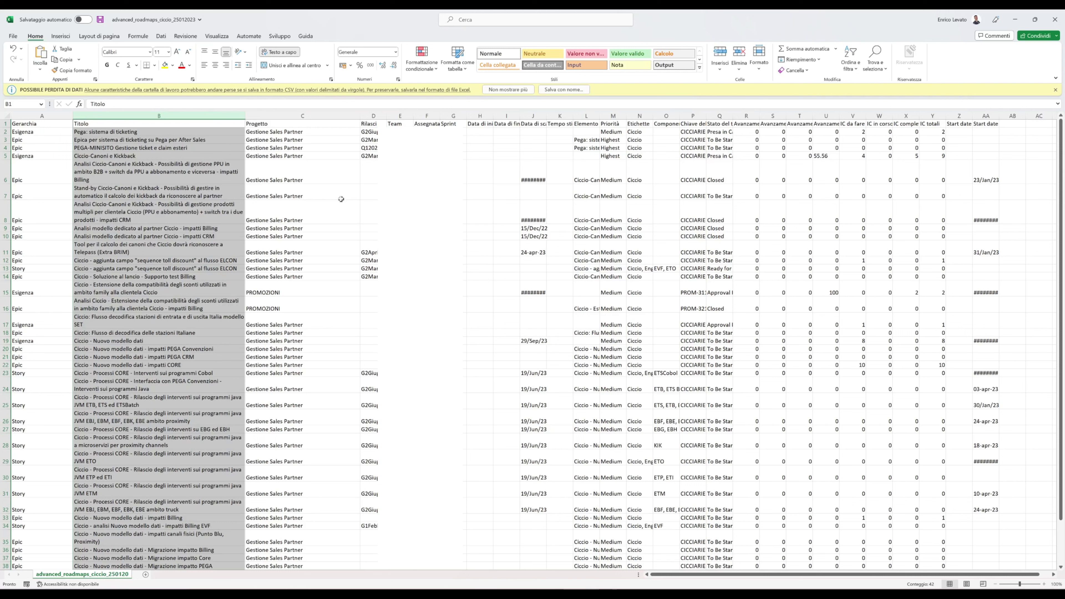
Save the file as an Excel workbook (*.xlsx) named advanced_roadmaps_ciccio_25012023 in the Workspace video folder
click(13, 39)
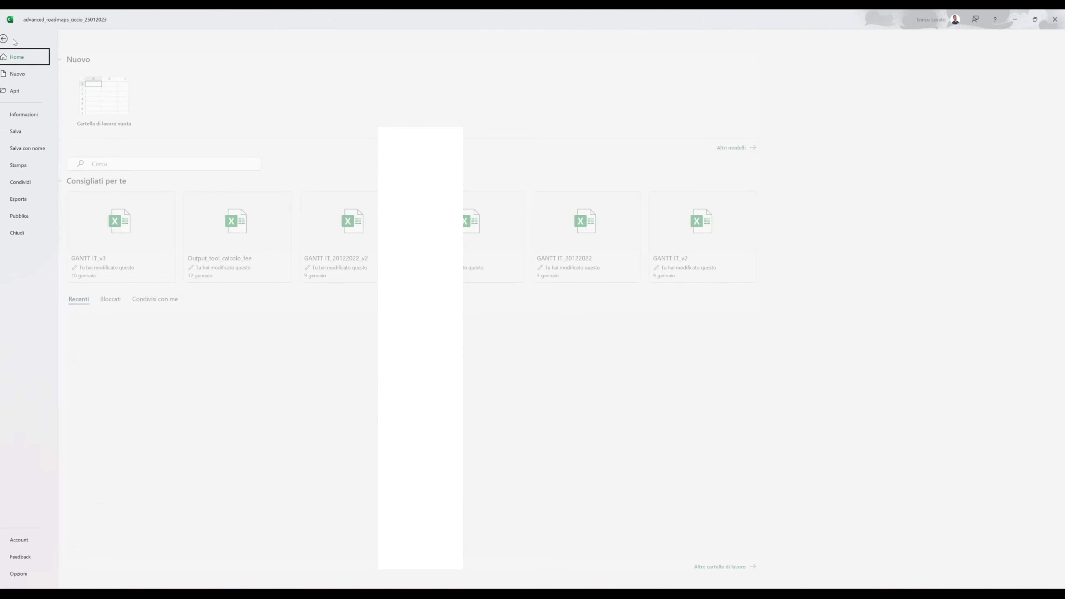
click(34, 149)
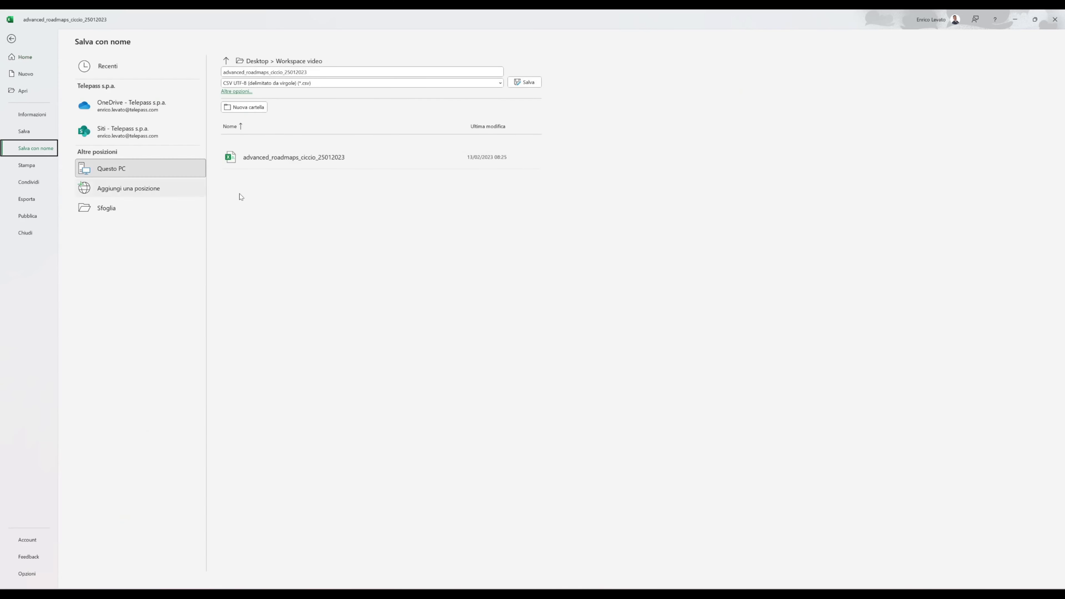
click(296, 83)
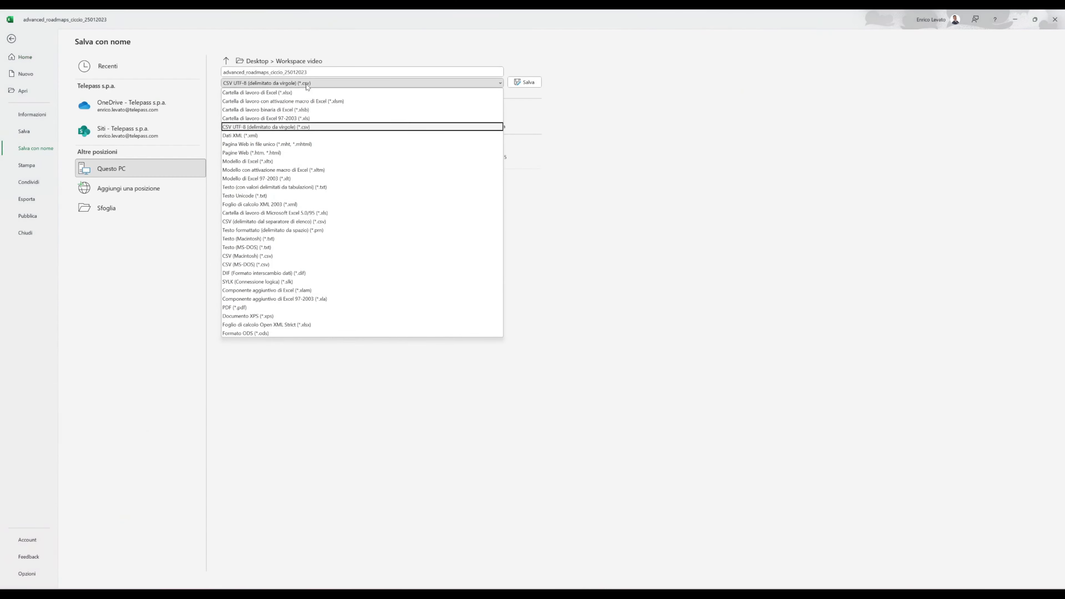
click(289, 93)
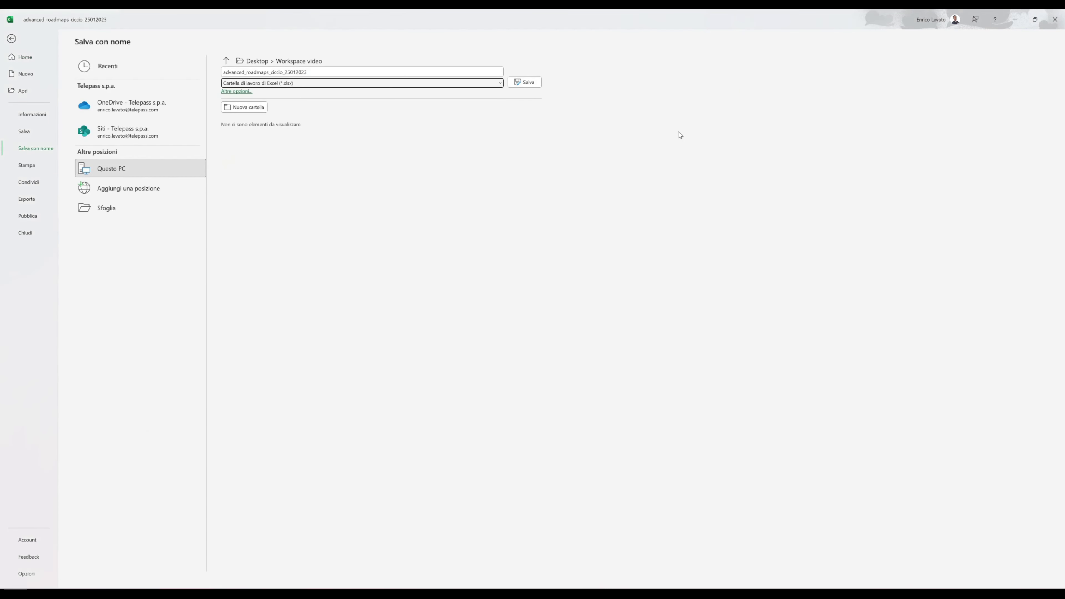
click(530, 81)
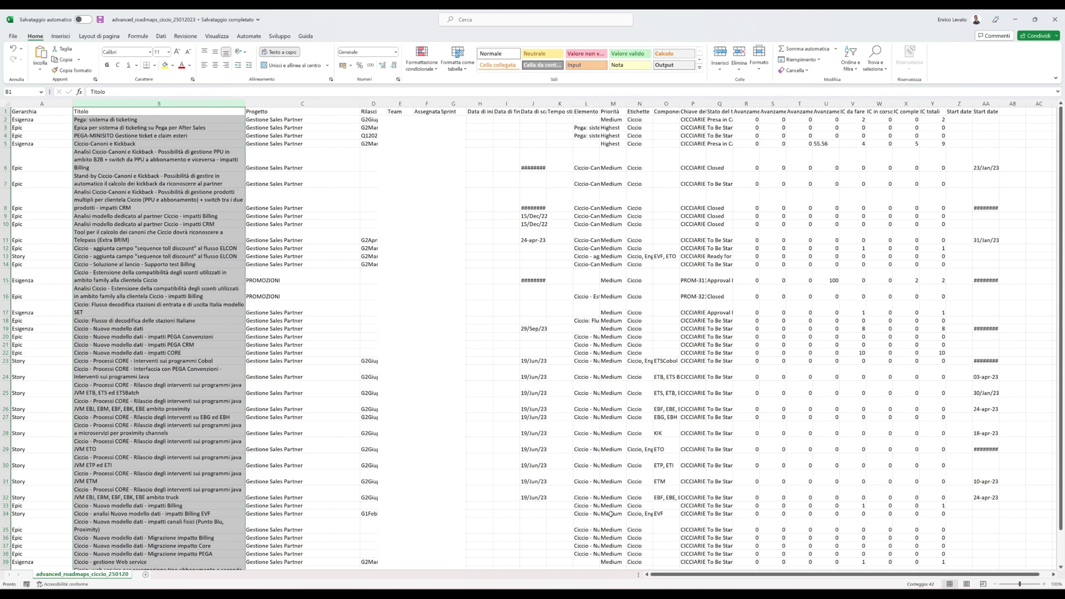
mouse_move(628, 594)
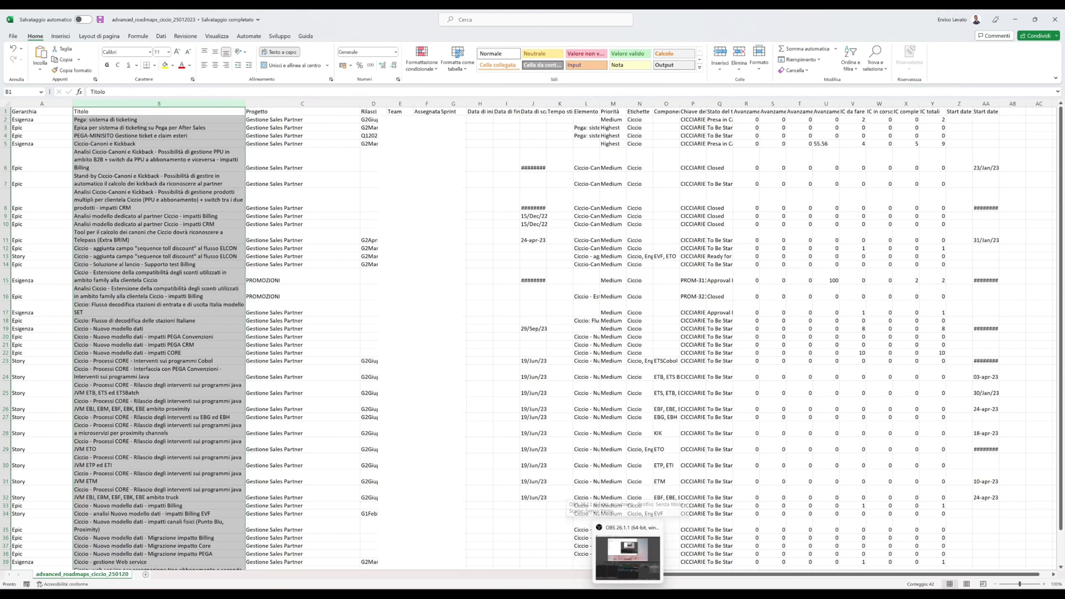